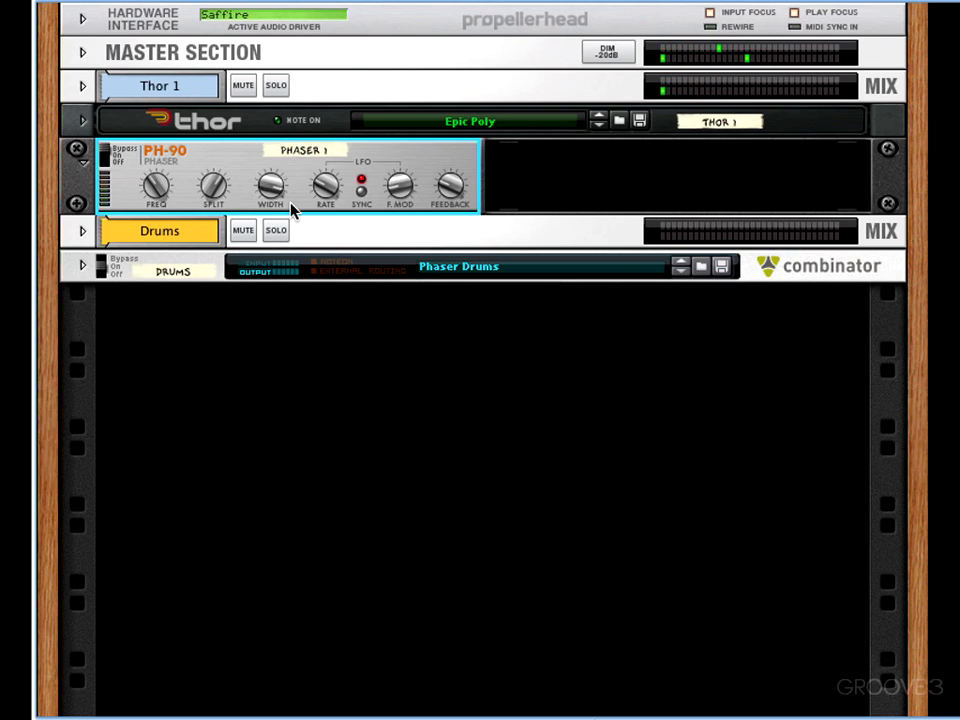
- Switch Phaser 1 to On and adjust its frequency and split, ending with the frequency at 65
{"action": "left_click", "coordinate": [106, 158]}
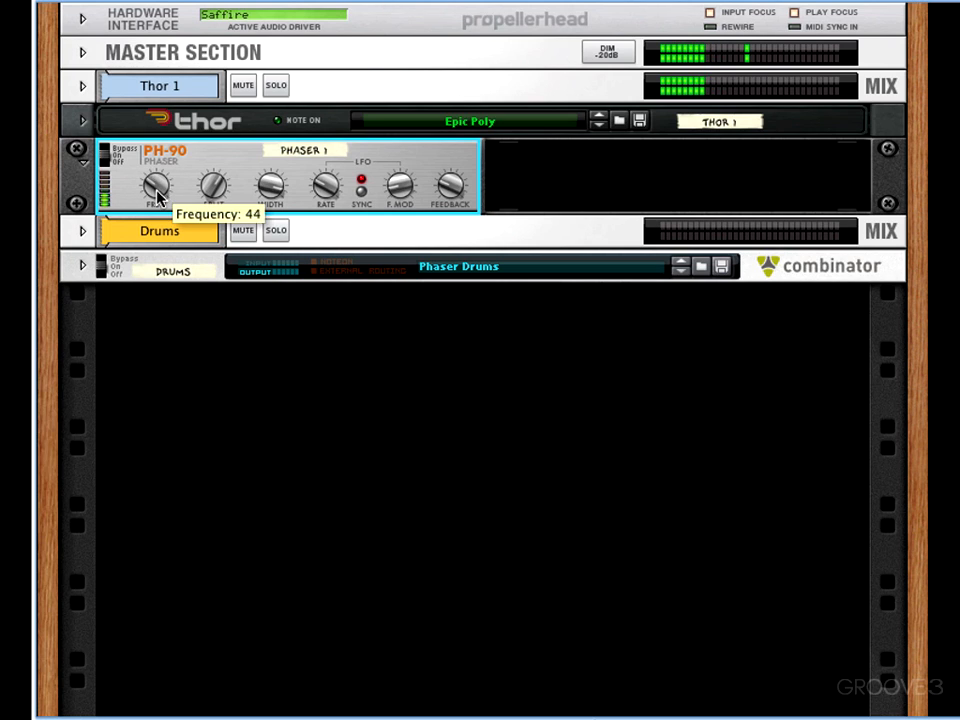
{"action": "mouse_move", "coordinate": [176, 198]}
{"action": "left_mouse_down"}
{"action": "mouse_move", "coordinate": [160, 209]}
{"action": "mouse_move", "coordinate": [158, 162]}
{"action": "mouse_move", "coordinate": [168, 210]}
{"action": "mouse_move", "coordinate": [176, 204]}
{"action": "left_mouse_up"}
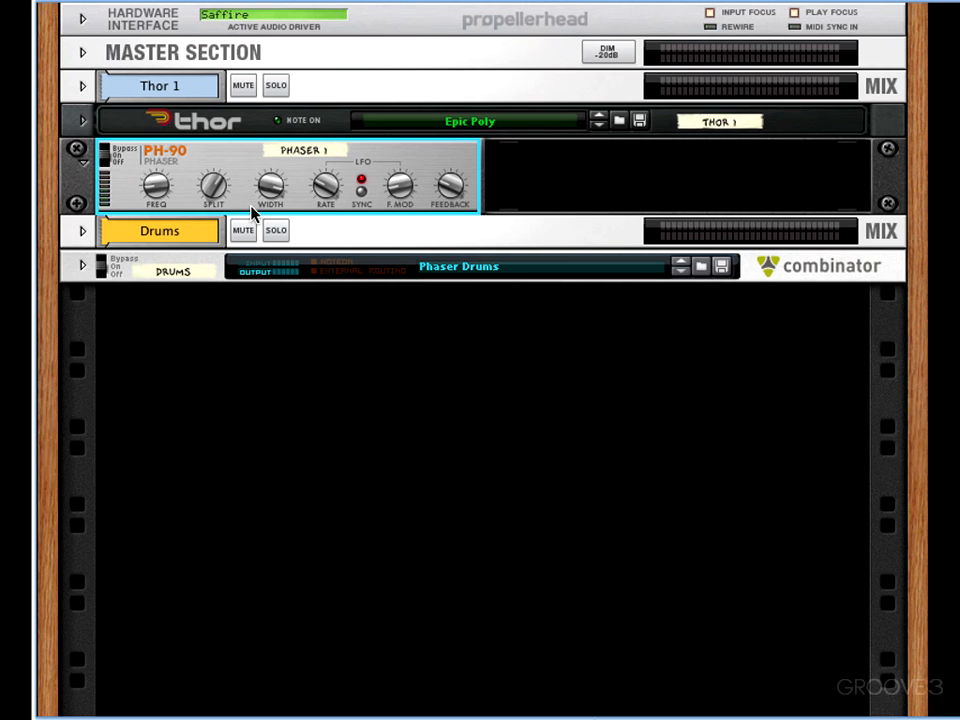
{"action": "left_click_drag", "start_coordinate": [205, 200], "coordinate": [213, 170]}
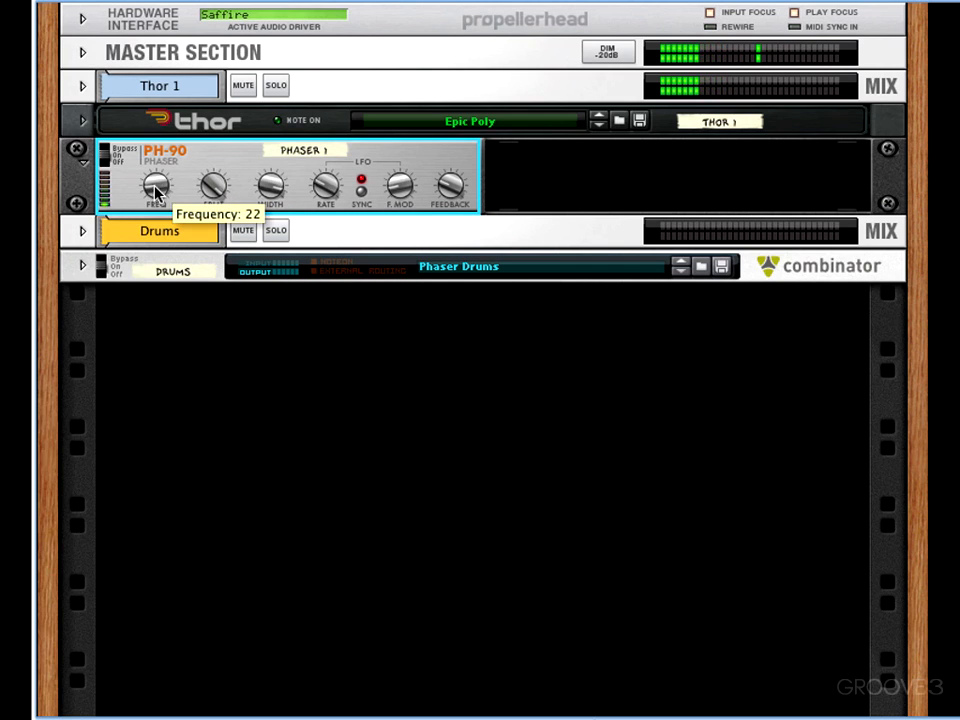
{"action": "left_click_drag", "start_coordinate": [155, 190], "coordinate": [156, 146]}
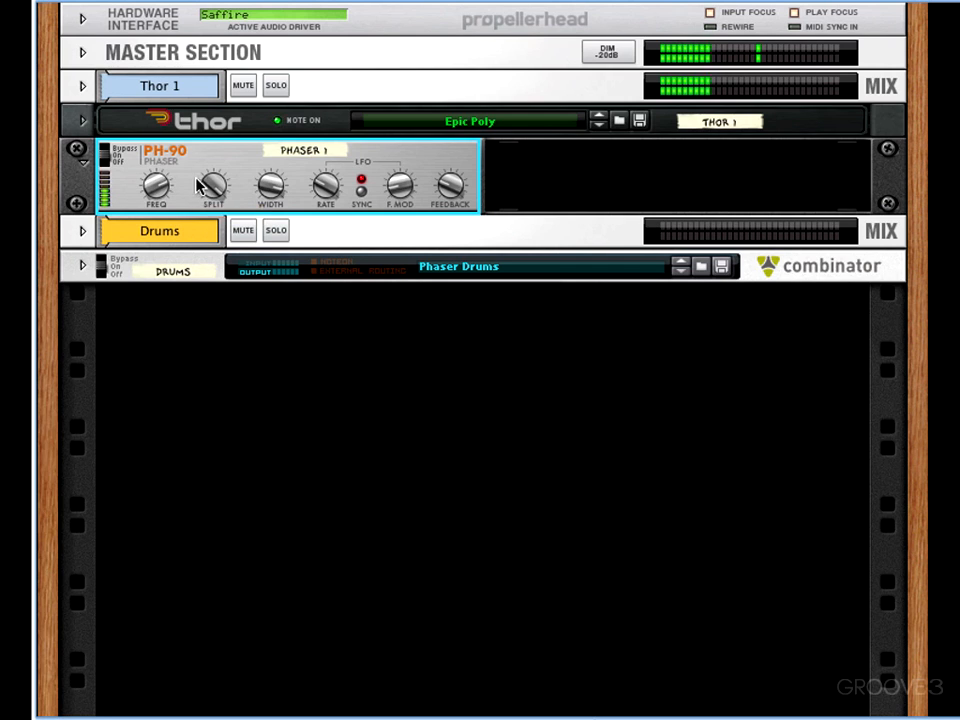
{"action": "left_click_drag", "start_coordinate": [200, 186], "coordinate": [220, 248]}
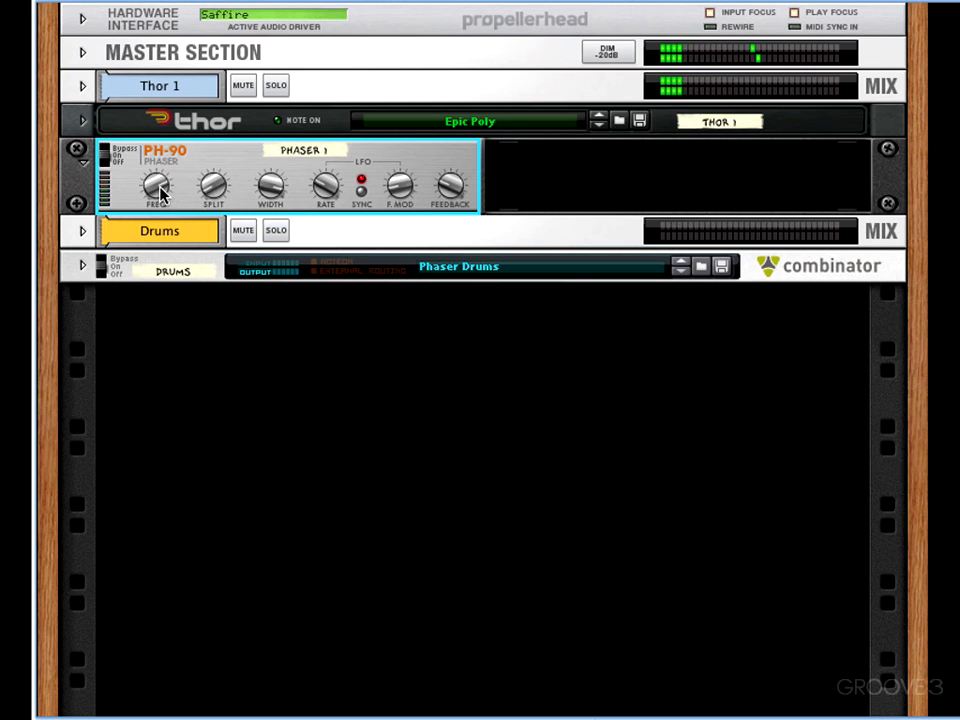
{"action": "left_click_drag", "start_coordinate": [160, 192], "coordinate": [160, 210]}
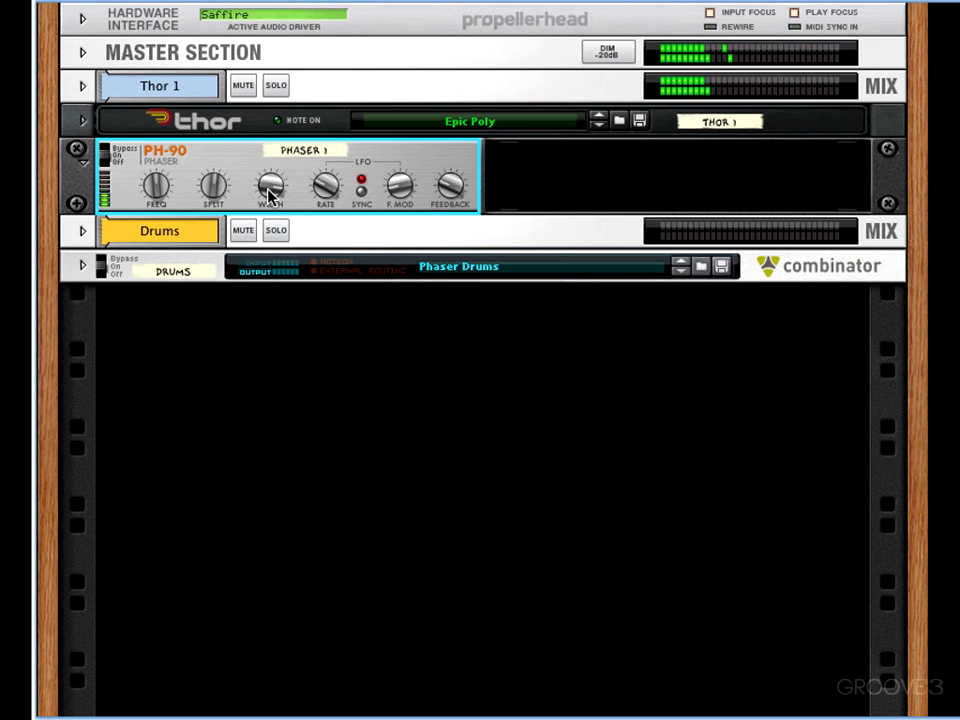
- Try different width settings on Phaser 1 and lower its split
{"action": "left_click_drag", "start_coordinate": [270, 208], "coordinate": [270, 182]}
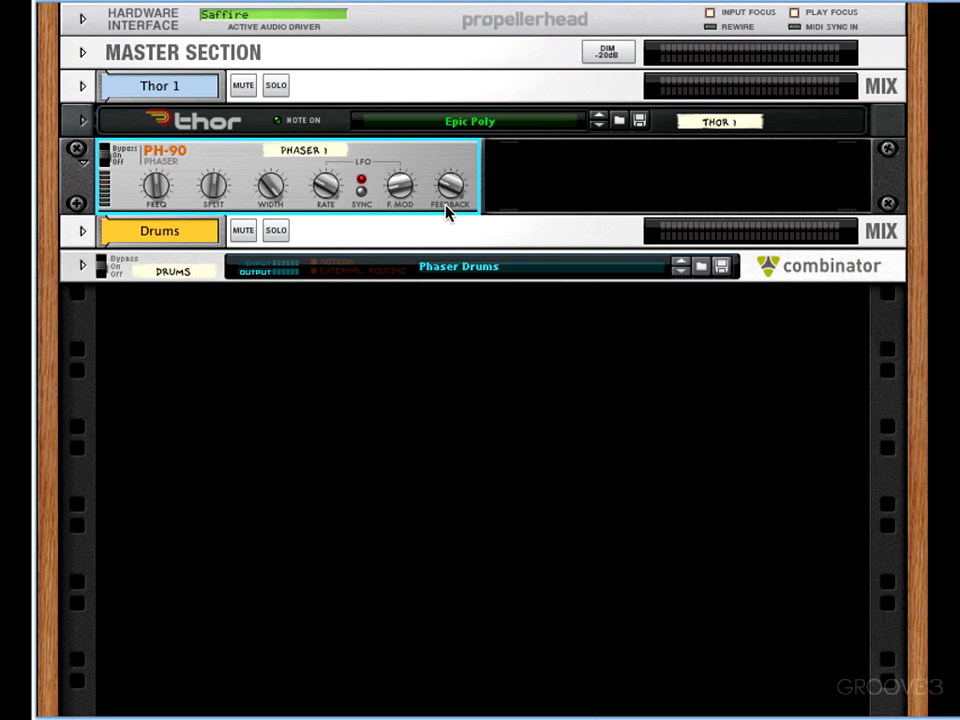
{"action": "left_click_drag", "start_coordinate": [450, 203], "coordinate": [279, 243]}
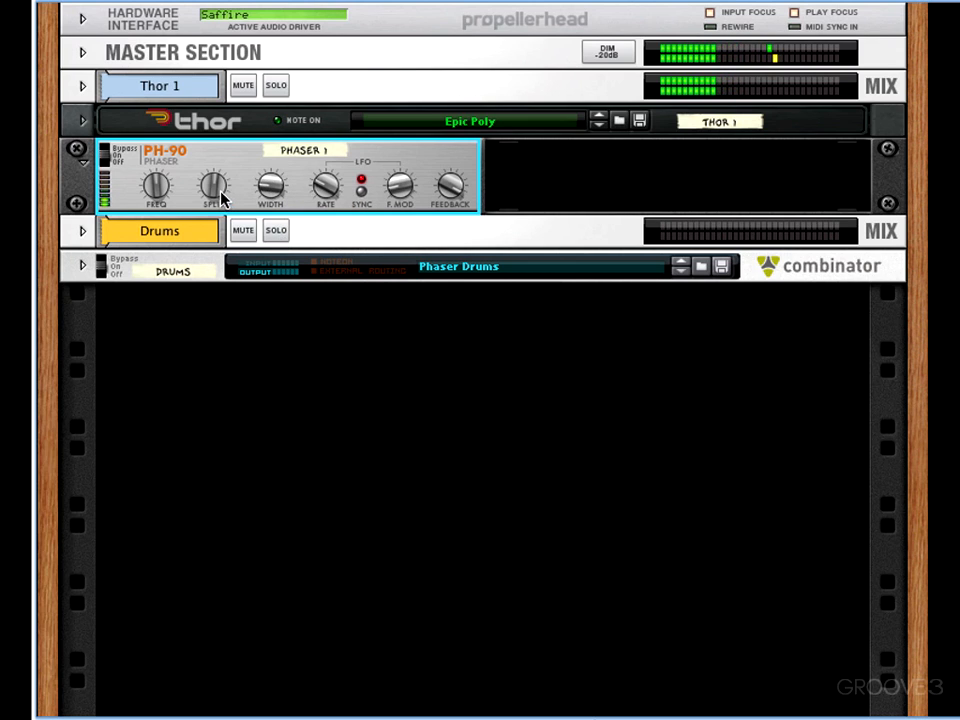
{"action": "left_click_drag", "start_coordinate": [222, 197], "coordinate": [222, 210]}
{"action": "left_click_drag", "start_coordinate": [224, 214], "coordinate": [224, 226]}
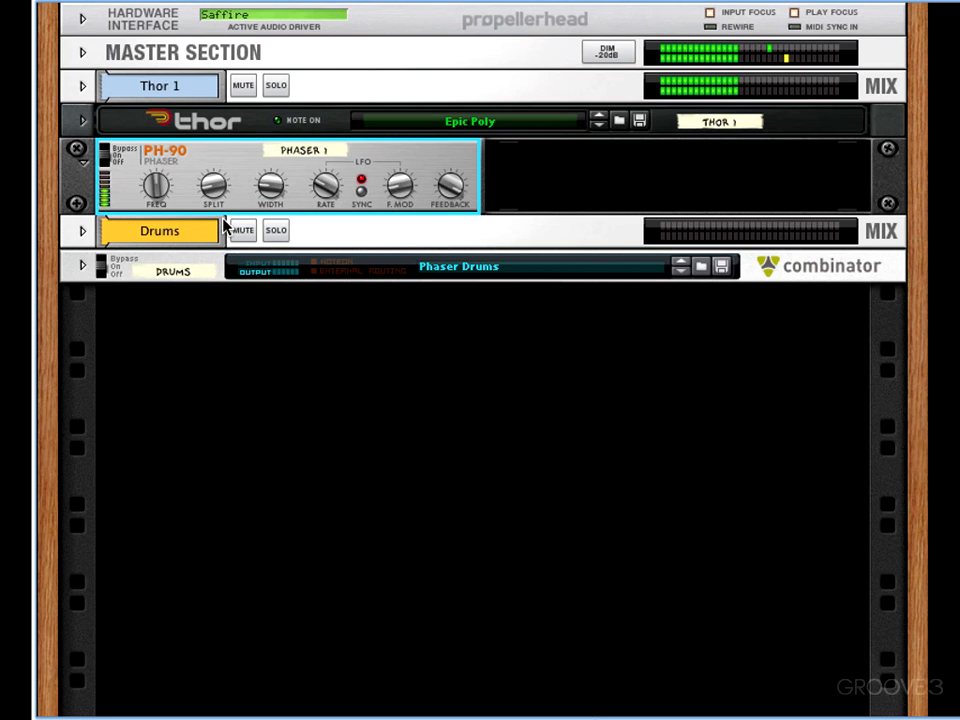
{"action": "mouse_move", "coordinate": [157, 195]}
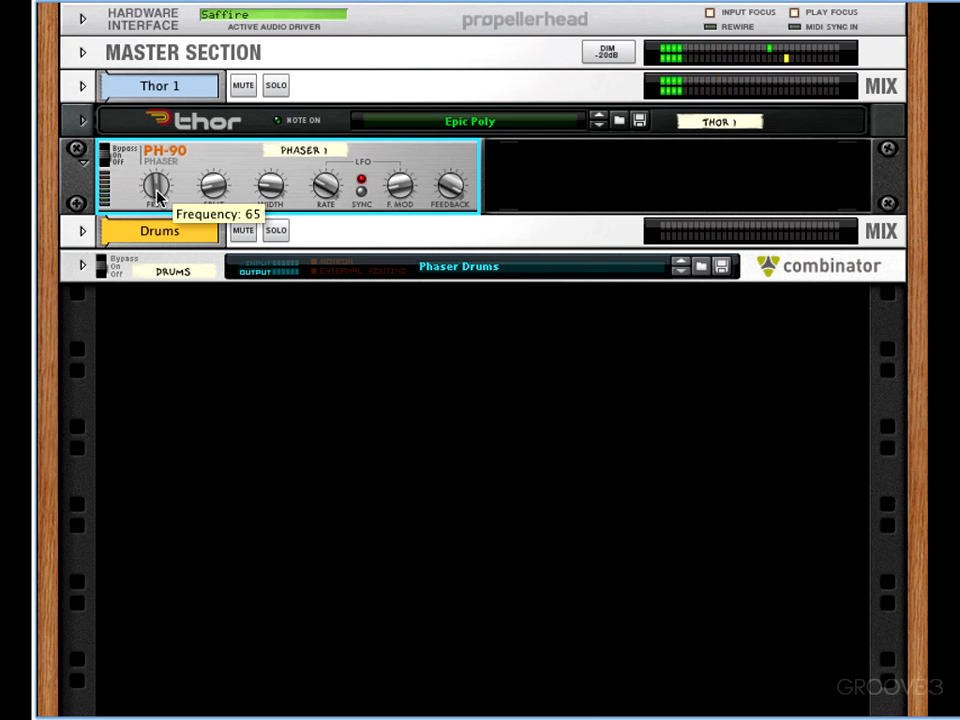
- Turn off Phaser 1's LFO sync and set the LFO rate to 94 and frequency modulation to 34
{"action": "mouse_move", "coordinate": [283, 208]}
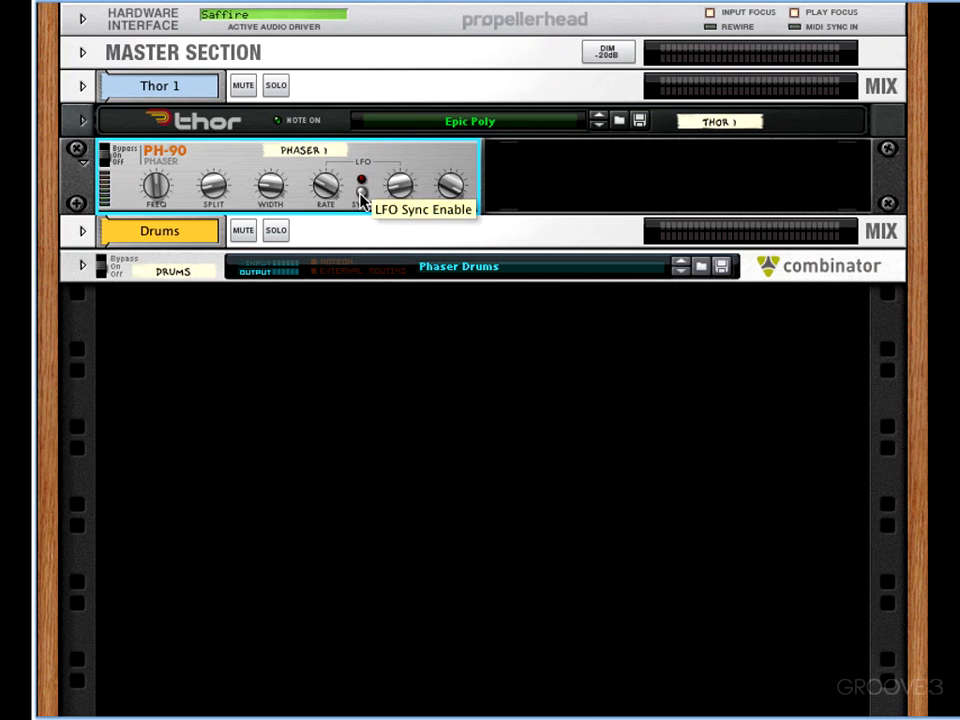
{"action": "left_click_drag", "start_coordinate": [401, 194], "coordinate": [399, 180]}
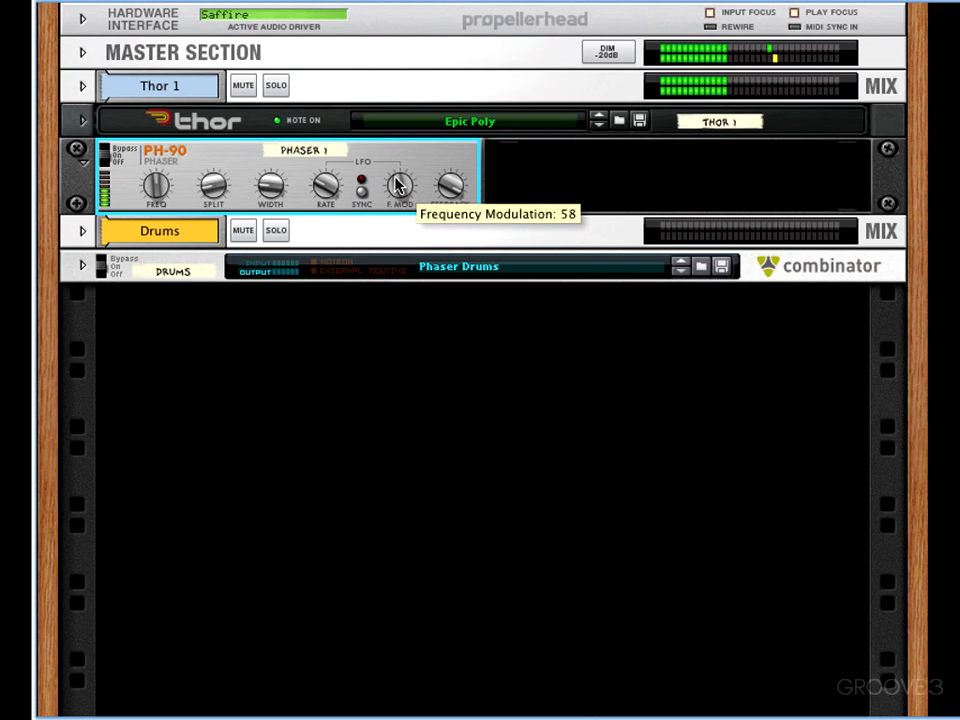
{"action": "left_click_drag", "start_coordinate": [327, 190], "coordinate": [327, 157]}
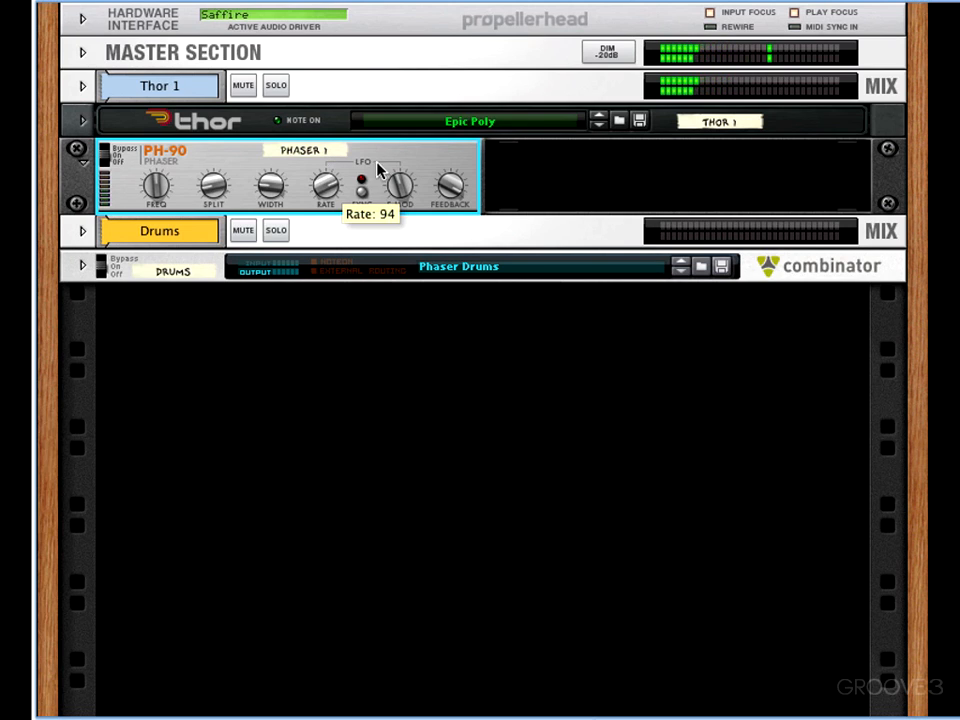
{"action": "left_click_drag", "start_coordinate": [399, 190], "coordinate": [332, 197]}
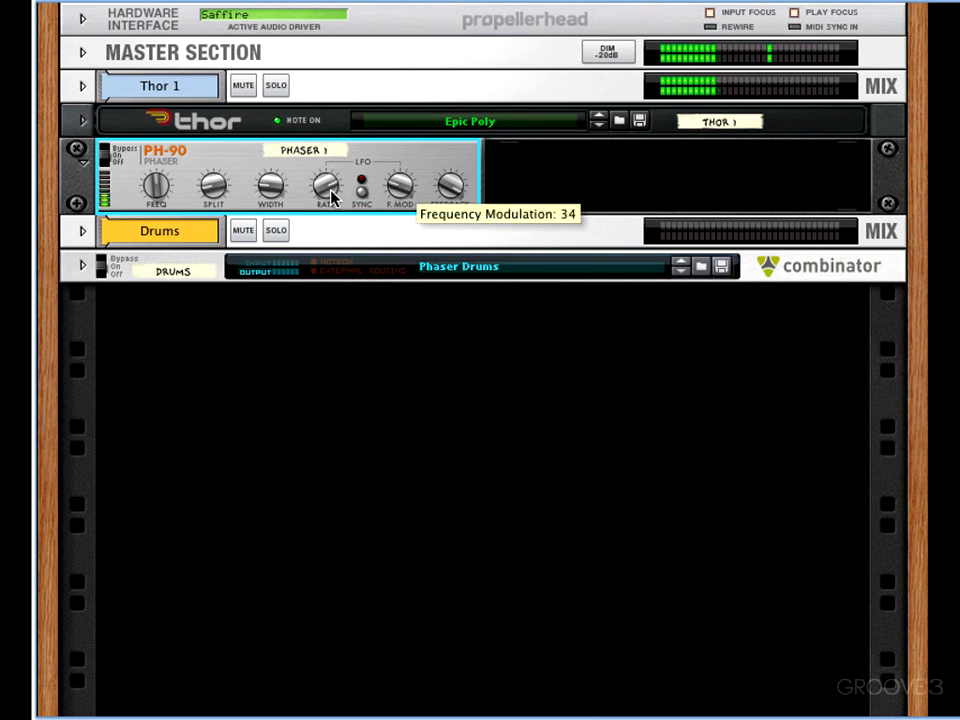
- Raise Phaser 1's frequency modulation and sweep its frequency up to 110 and back down
{"action": "left_click_drag", "start_coordinate": [150, 189], "coordinate": [208, 163]}
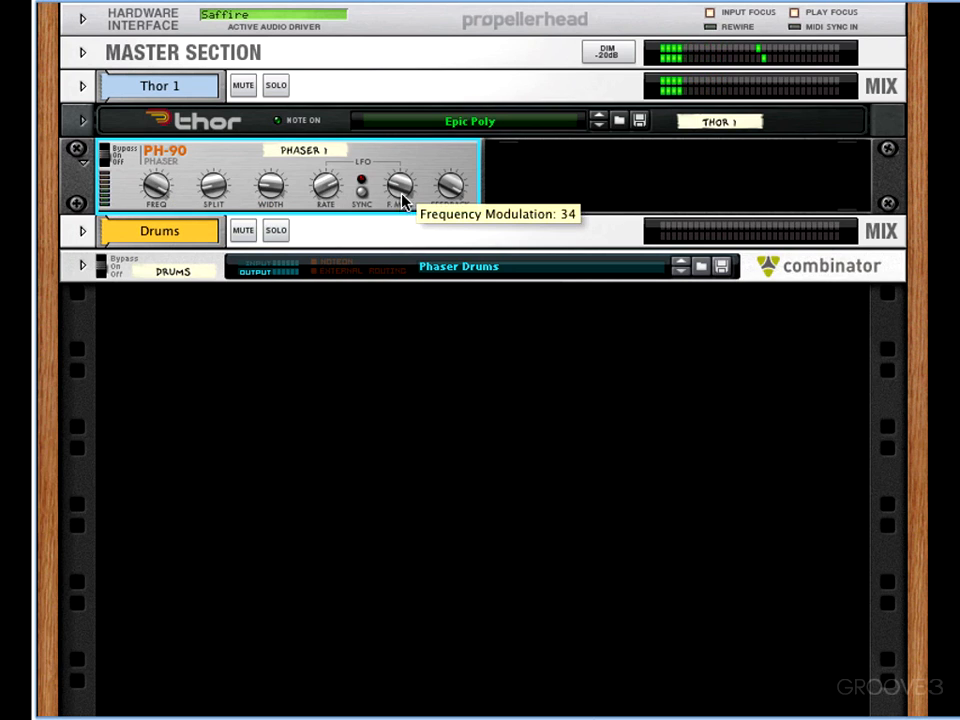
{"action": "left_click_drag", "start_coordinate": [401, 200], "coordinate": [362, 171]}
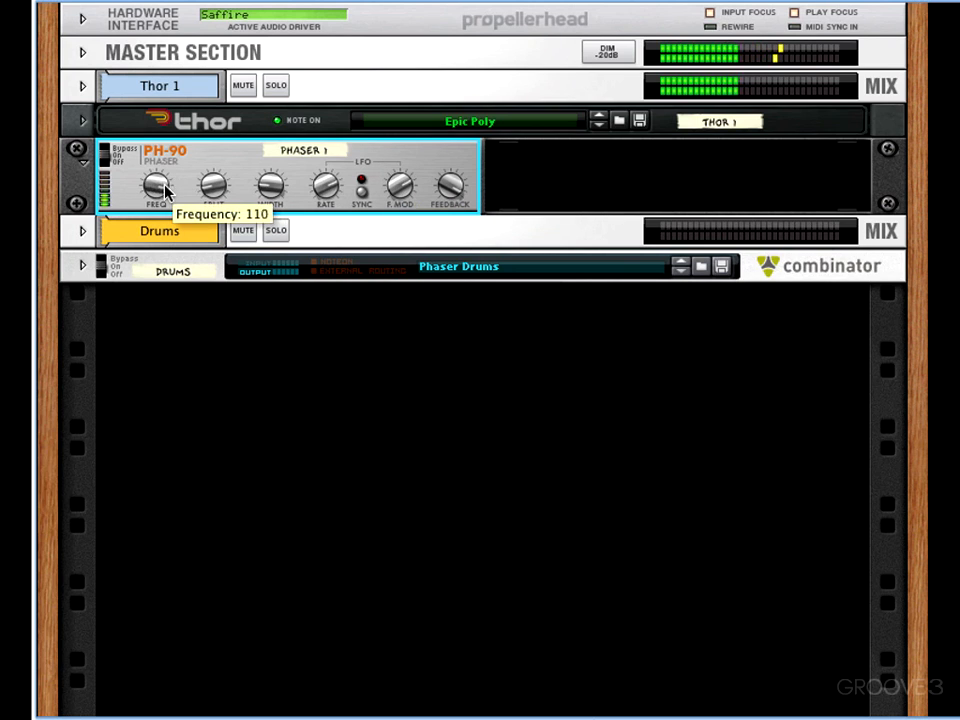
{"action": "left_click_drag", "start_coordinate": [165, 190], "coordinate": [166, 228]}
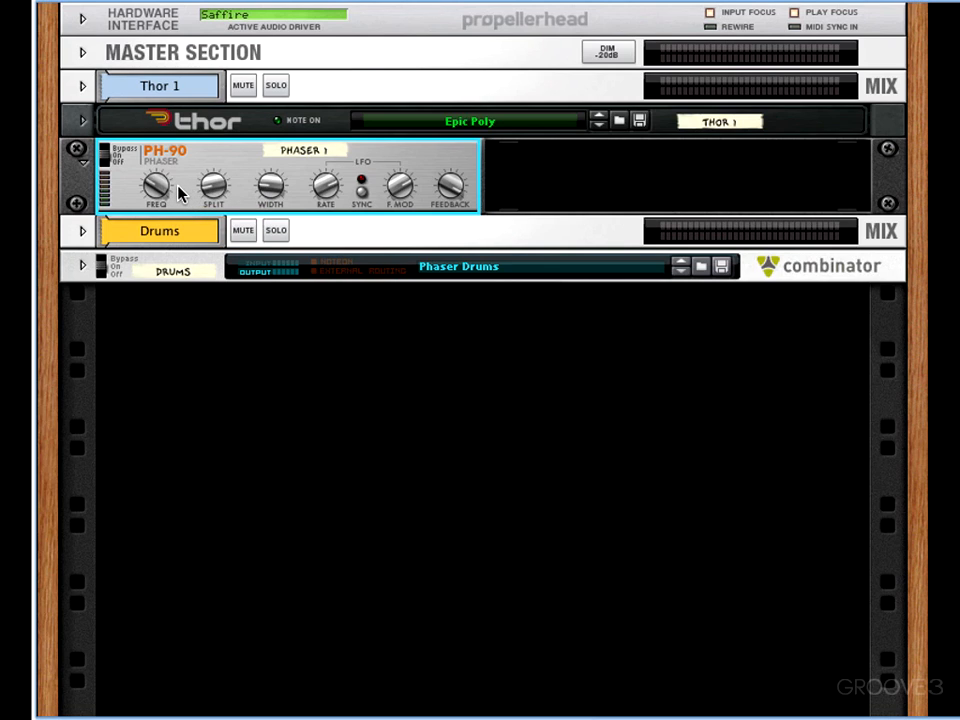
- Collapse Phaser 1 and unfold the Drums Combinator so that its internal devices are shown
{"action": "left_click", "coordinate": [88, 156]}
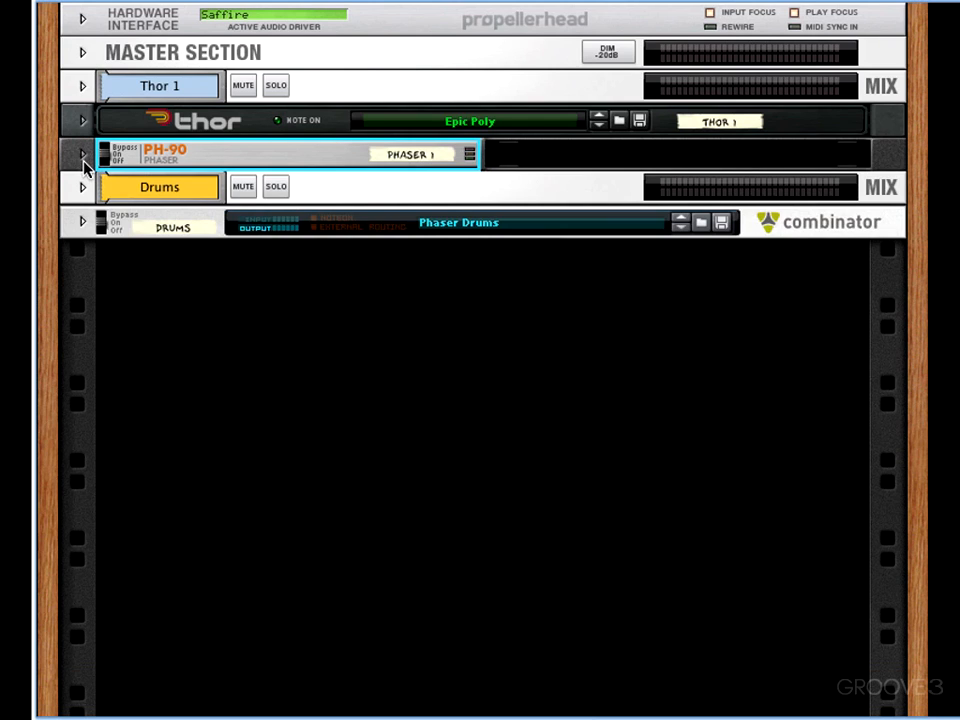
{"action": "left_click", "coordinate": [82, 224]}
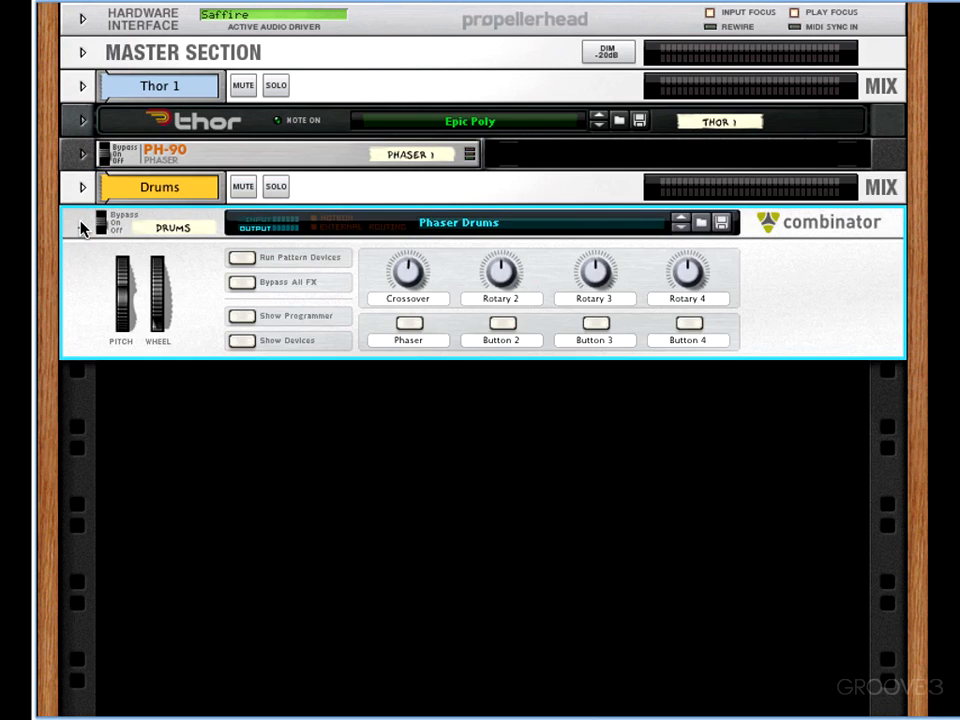
{"action": "left_click", "coordinate": [244, 343]}
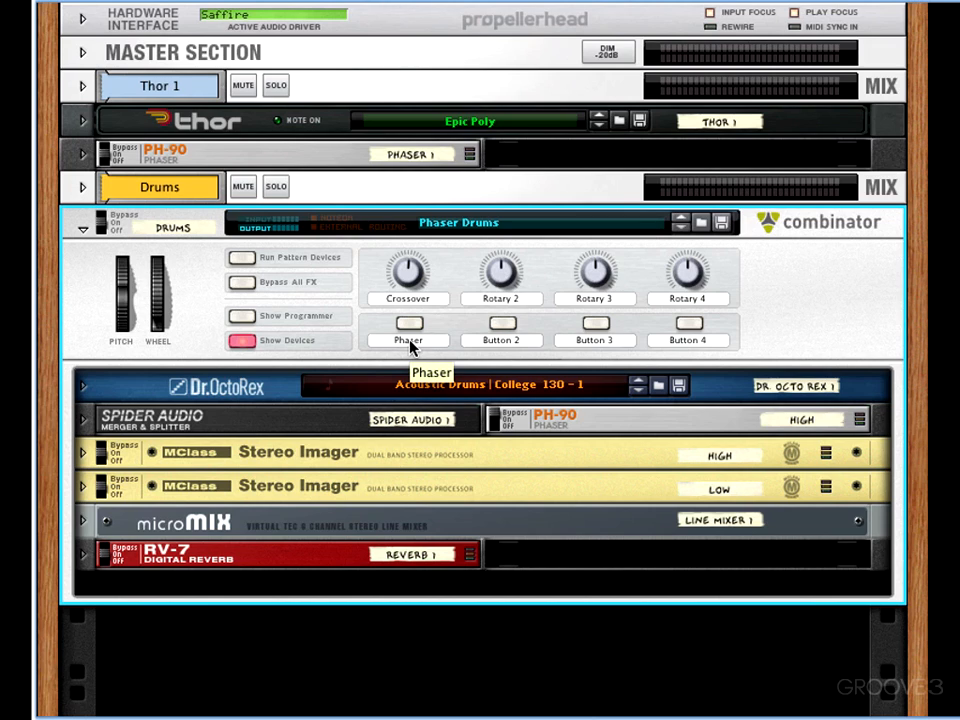
- Enable the Drums Combinator's Phaser control and audition the drum loop both without and with the phaser
{"action": "key", "text": "space"}
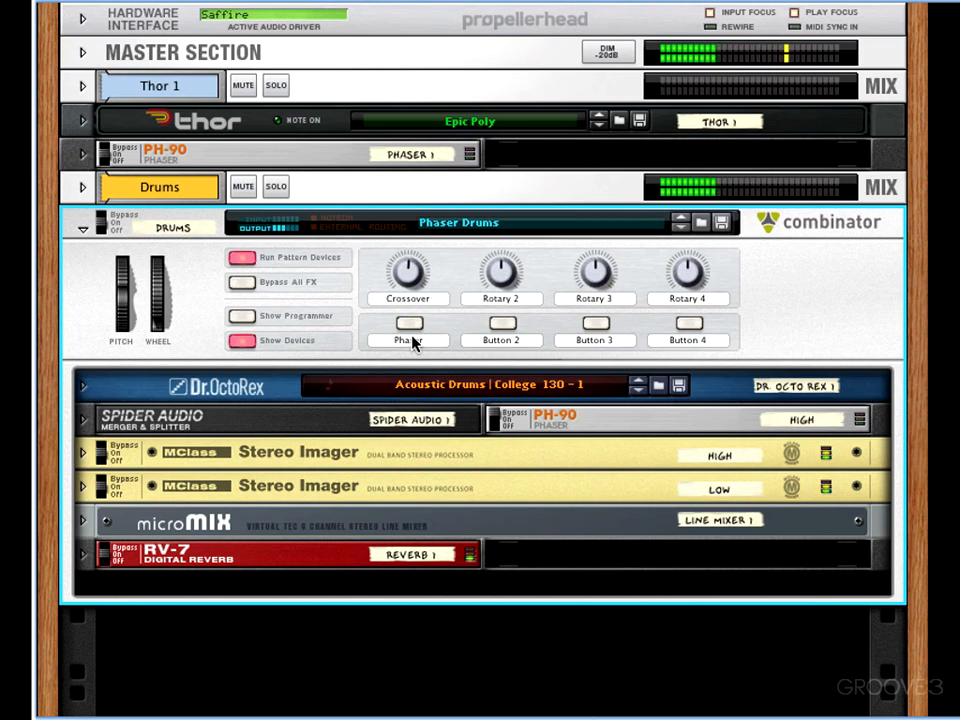
{"action": "key", "text": "space"}
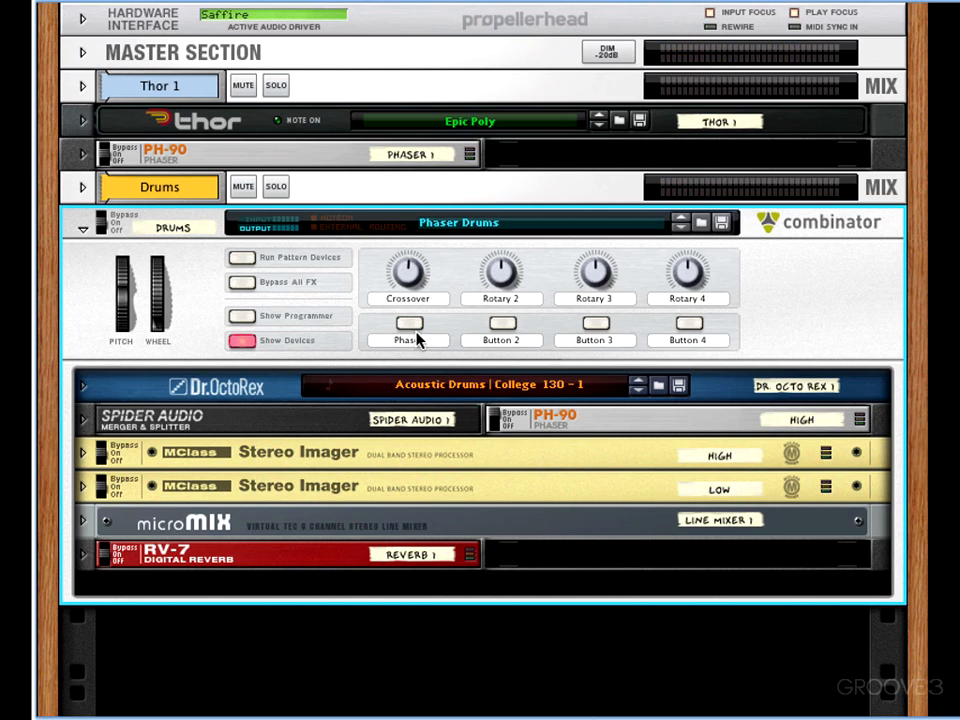
{"action": "left_click", "coordinate": [411, 329]}
{"action": "key", "text": "space"}
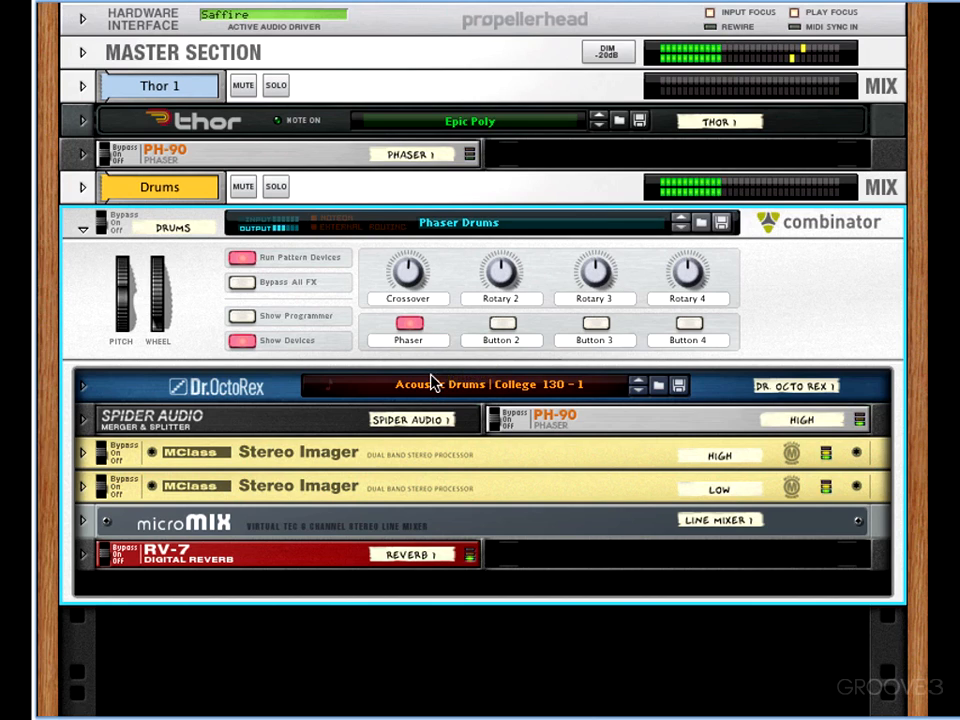
{"action": "key", "text": "space"}
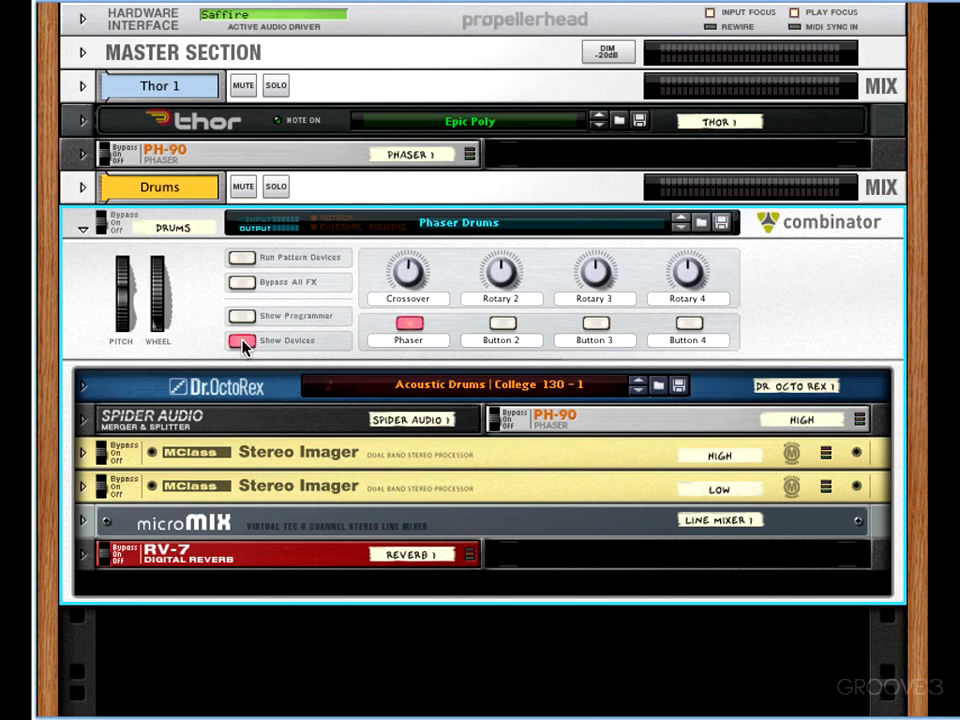
- Show the rear of the rack and unfold Dr.OctoRex, the Spider Audio with the High PH-90, and both Stereo Imagers
{"action": "key", "text": "Tab"}
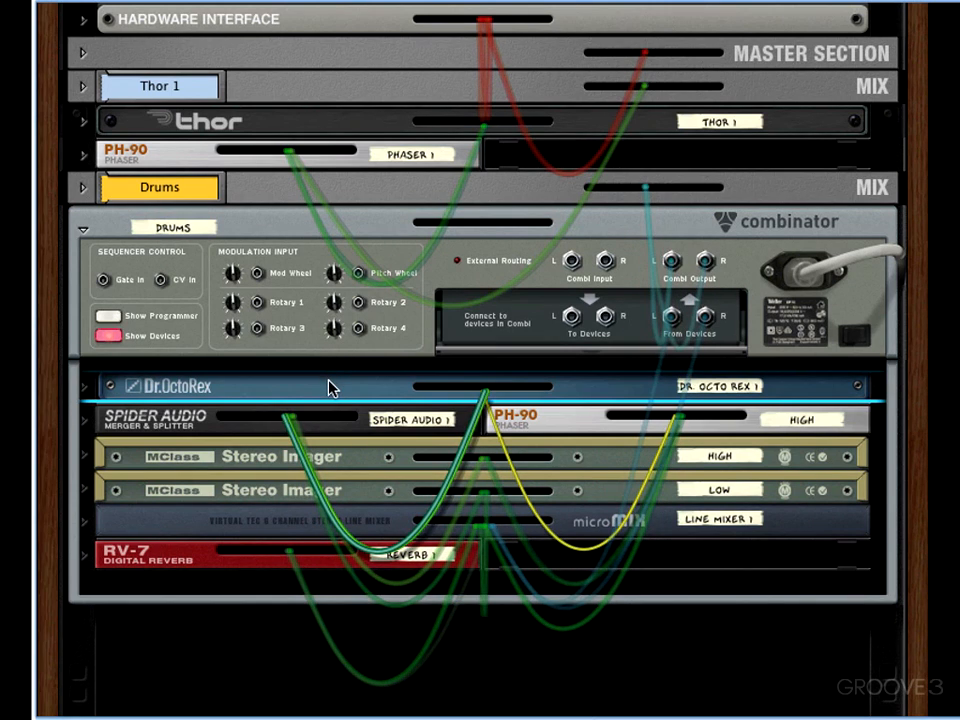
{"action": "left_click", "coordinate": [85, 389]}
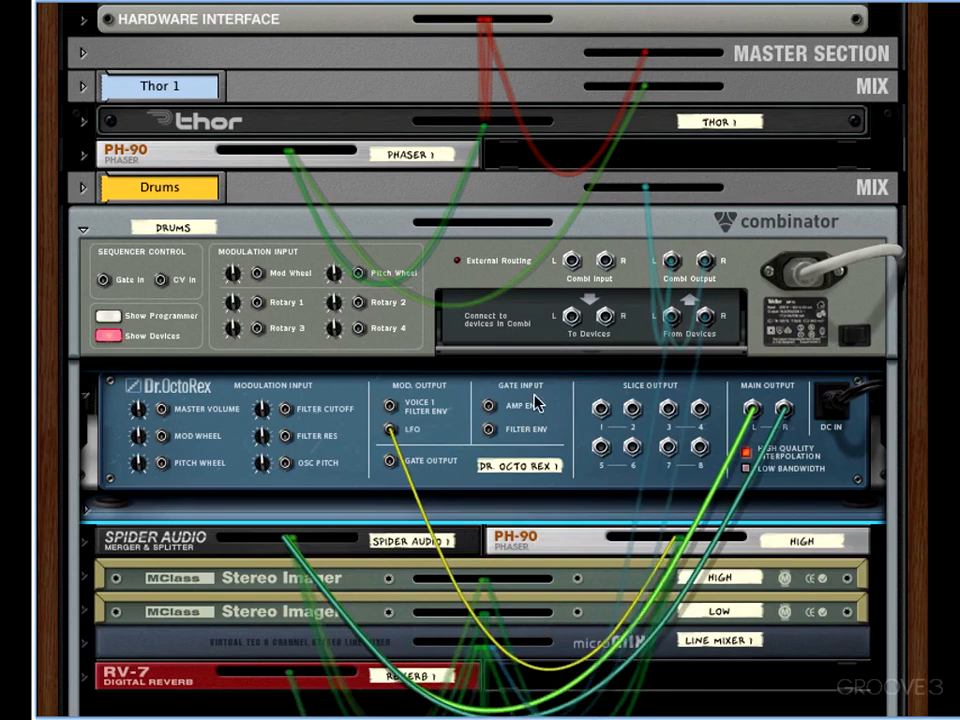
{"action": "mouse_move", "coordinate": [751, 409]}
{"action": "left_mouse_down"}
{"action": "mouse_move", "coordinate": [749, 394]}
{"action": "mouse_move", "coordinate": [753, 407]}
{"action": "left_mouse_up"}
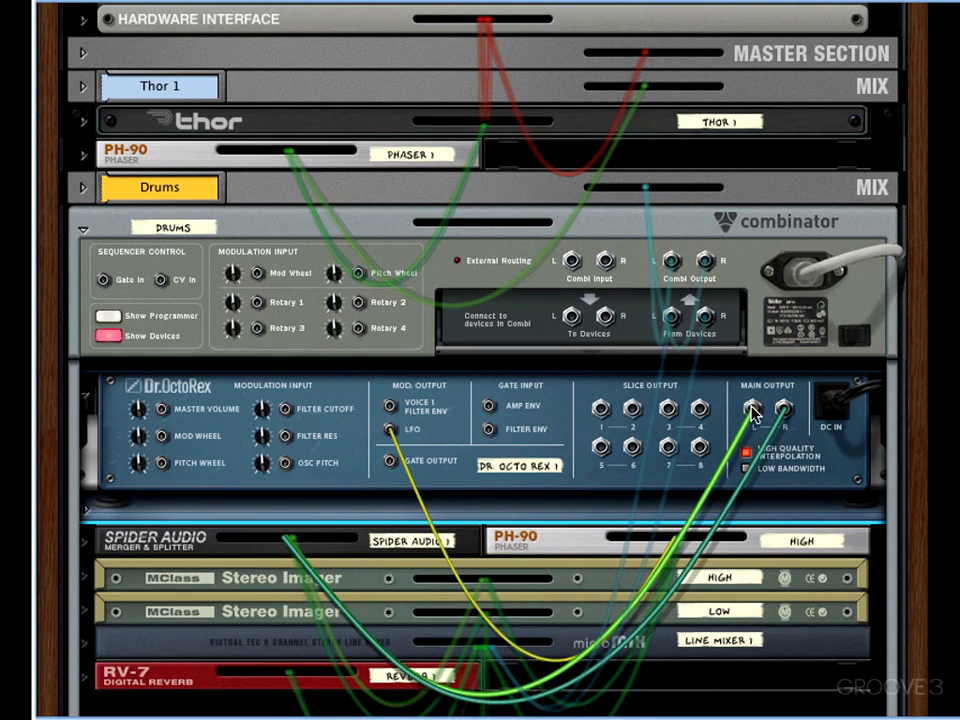
{"action": "left_click", "coordinate": [86, 543]}
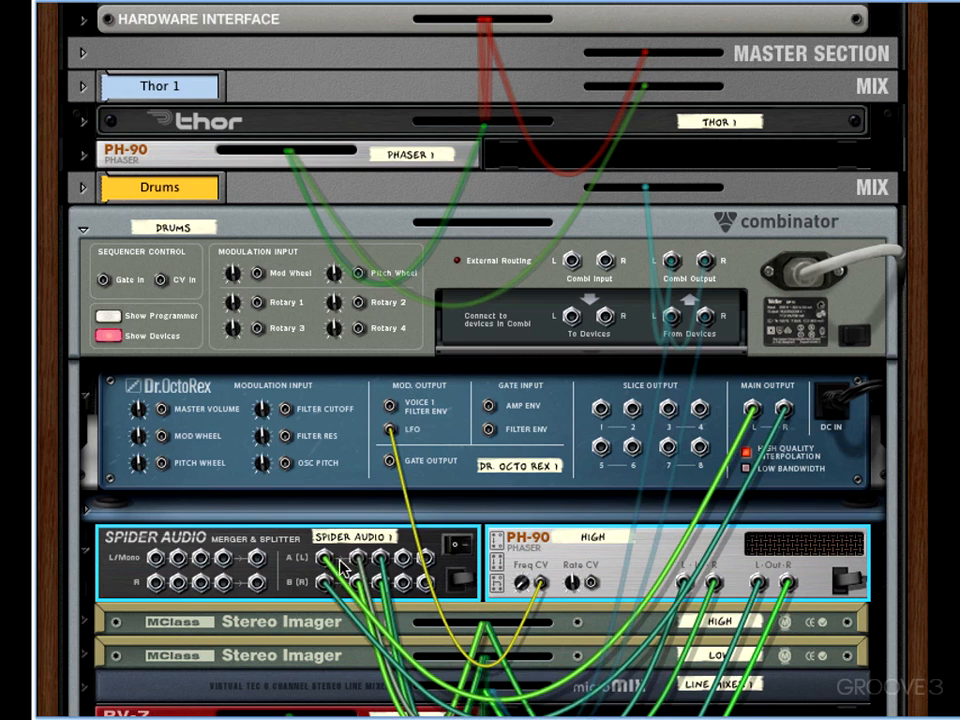
{"action": "left_click", "coordinate": [87, 623]}
{"action": "left_click", "coordinate": [87, 692]}
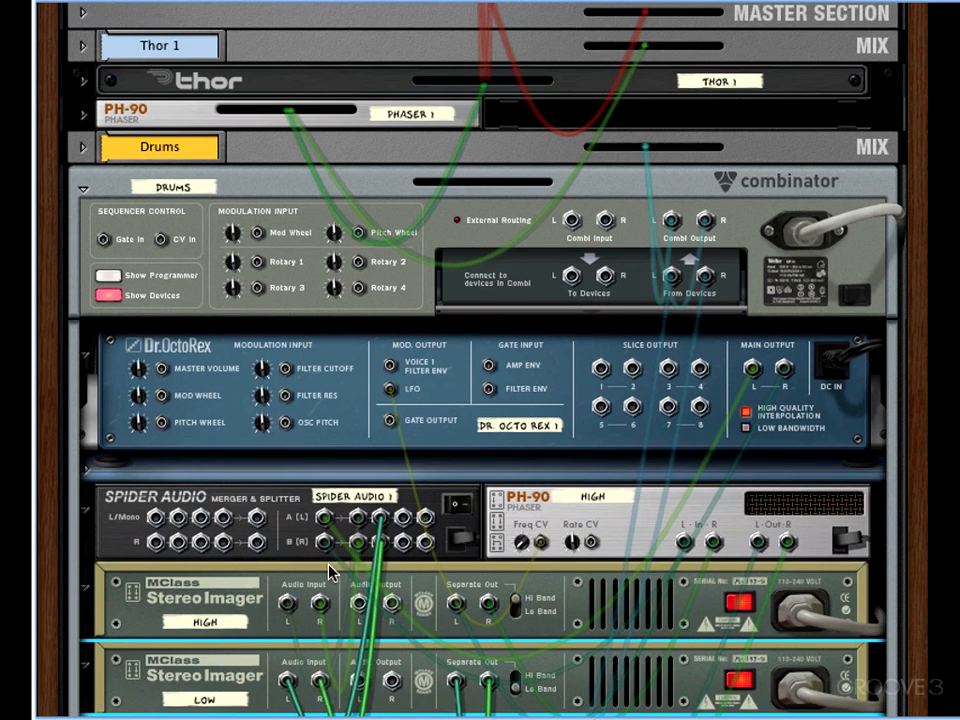
- Unfold the micromix line mixer and trace the cabling of the High and Low Stereo Imagers, the mixer and the High PH-90
{"action": "left_click", "coordinate": [233, 593]}
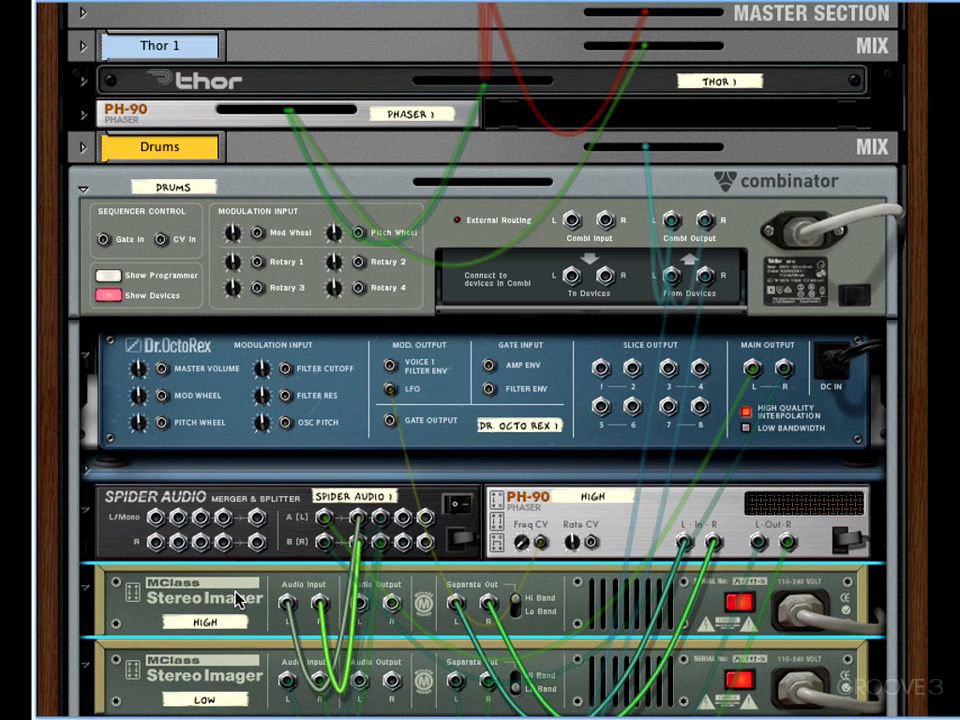
{"action": "left_click", "coordinate": [242, 677]}
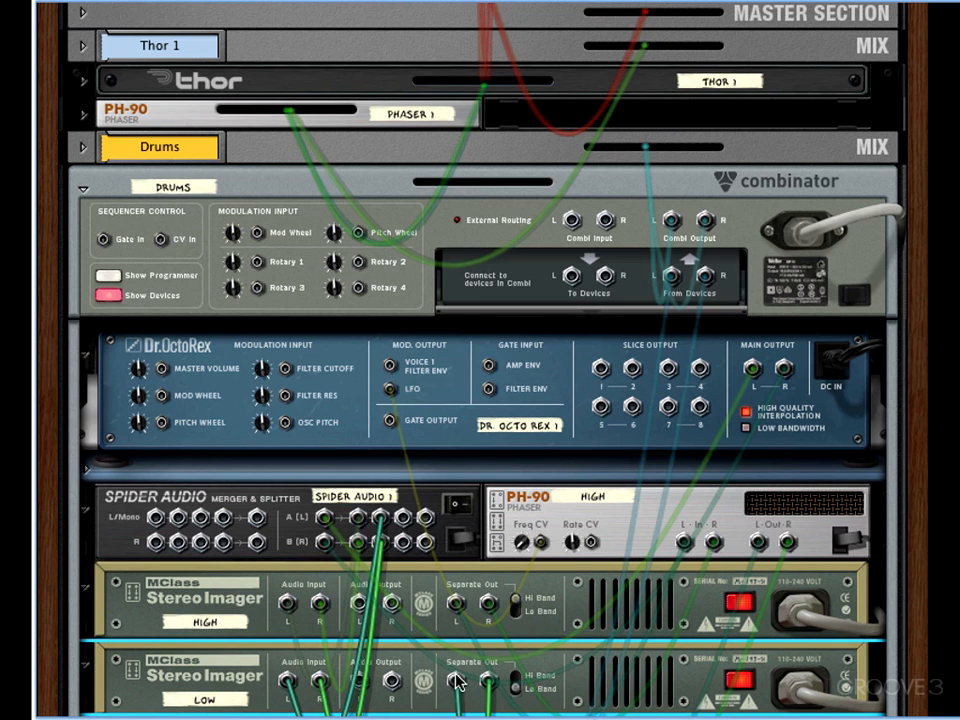
{"action": "scroll", "coordinate": [914, 505], "scroll_direction": "down", "scroll_amount": 2}
{"action": "scroll", "coordinate": [914, 505], "scroll_direction": "down", "scroll_amount": 5}
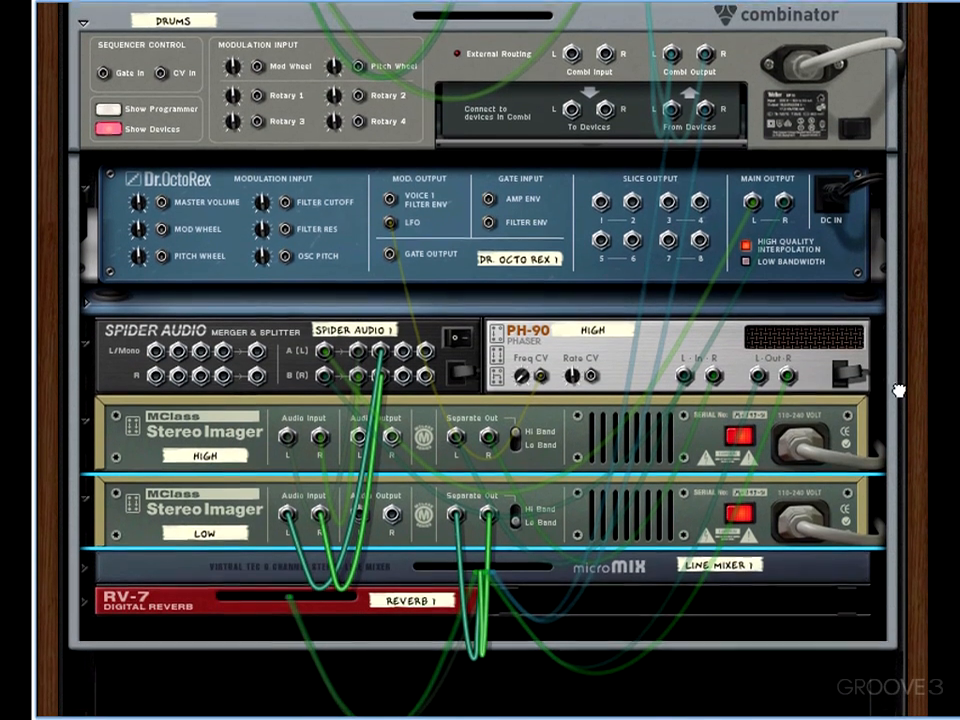
{"action": "left_click", "coordinate": [205, 558]}
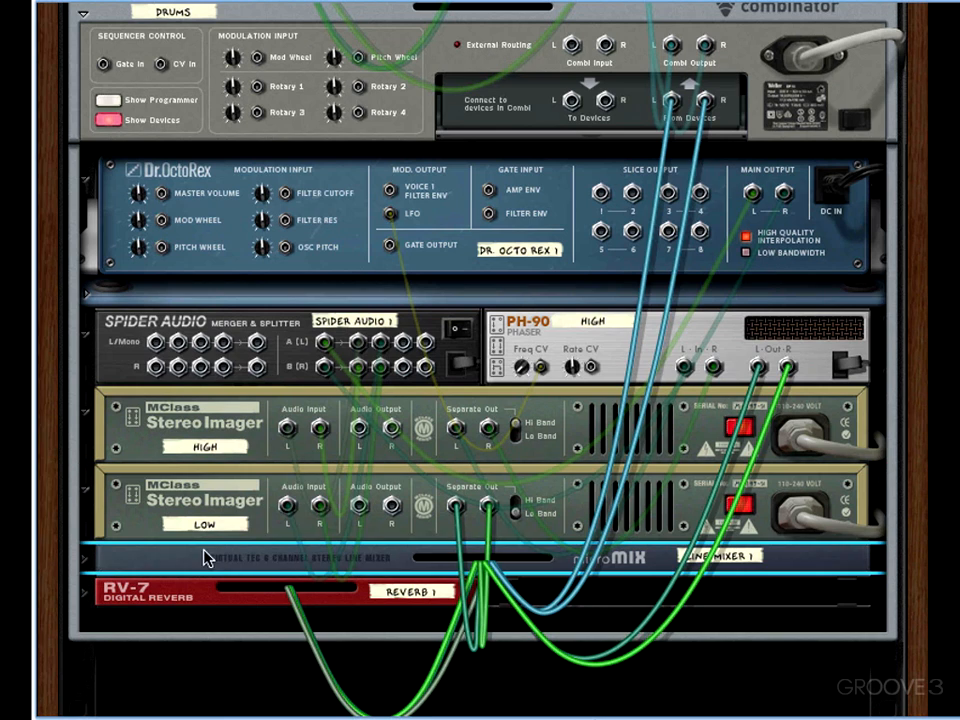
{"action": "left_click", "coordinate": [85, 558]}
{"action": "left_click", "coordinate": [214, 424]}
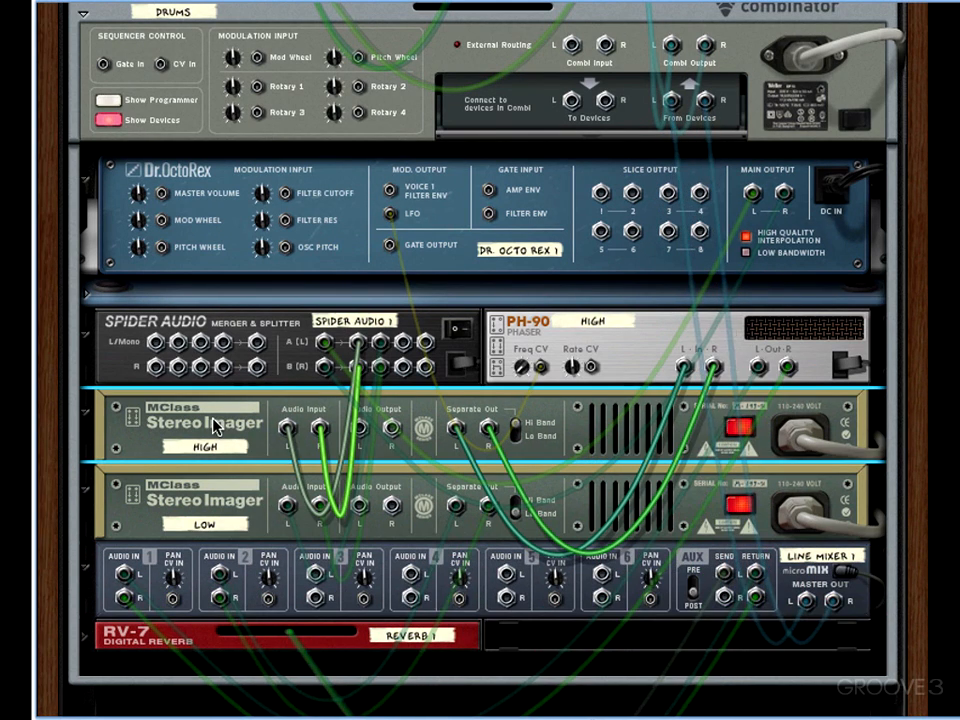
{"action": "left_click", "coordinate": [608, 344]}
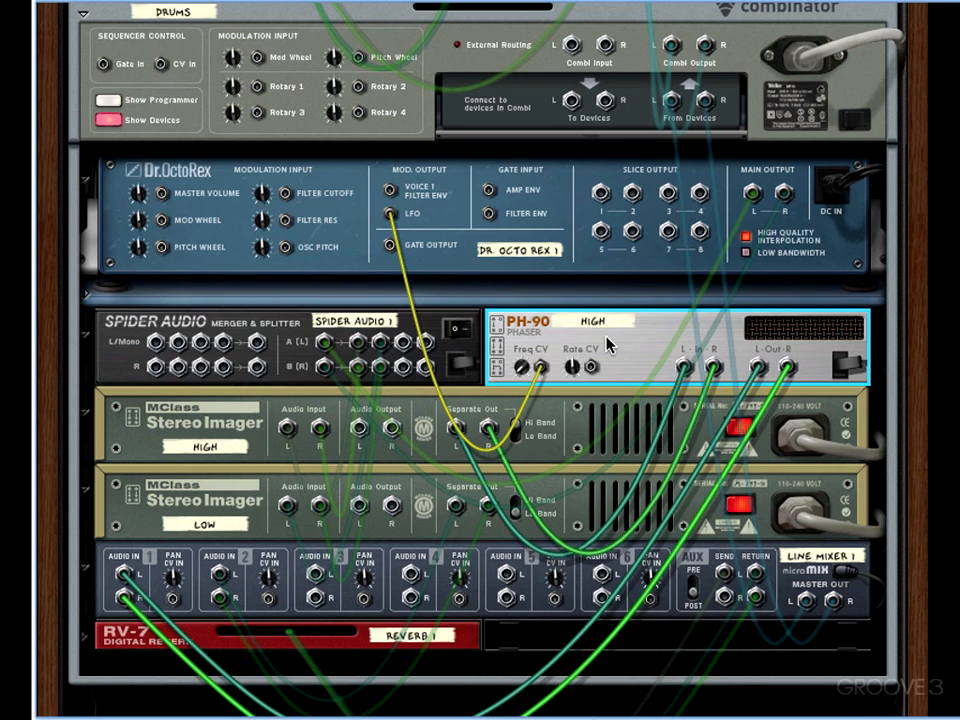
- Trace the cabling of the micromix line mixer and the RV-7 reverb, and return to the front of the rack
{"action": "left_click", "coordinate": [821, 571]}
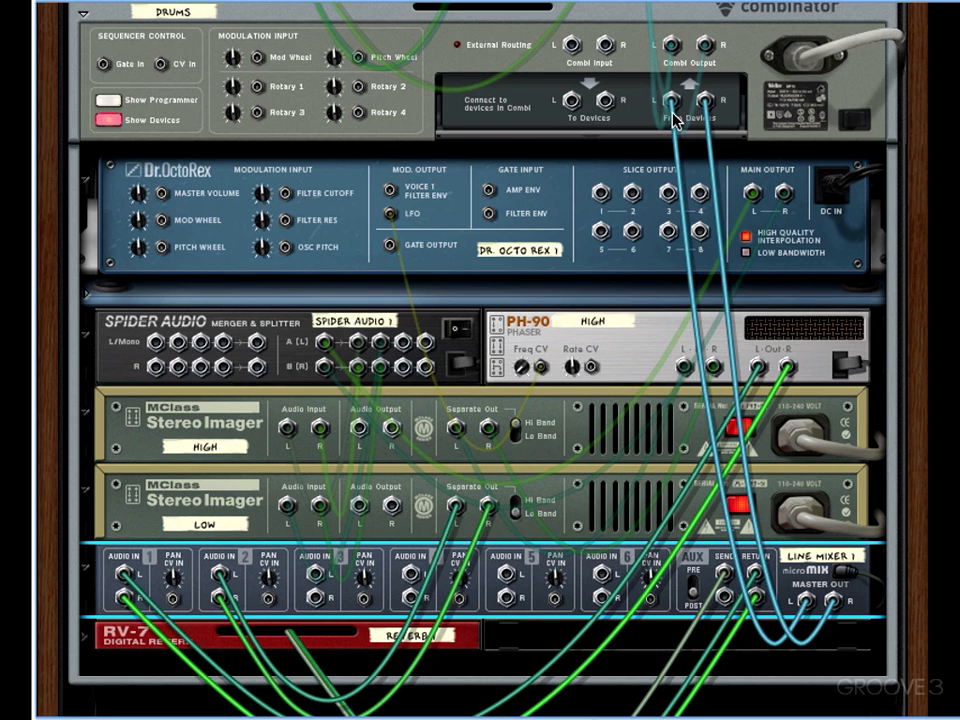
{"action": "left_click", "coordinate": [397, 636]}
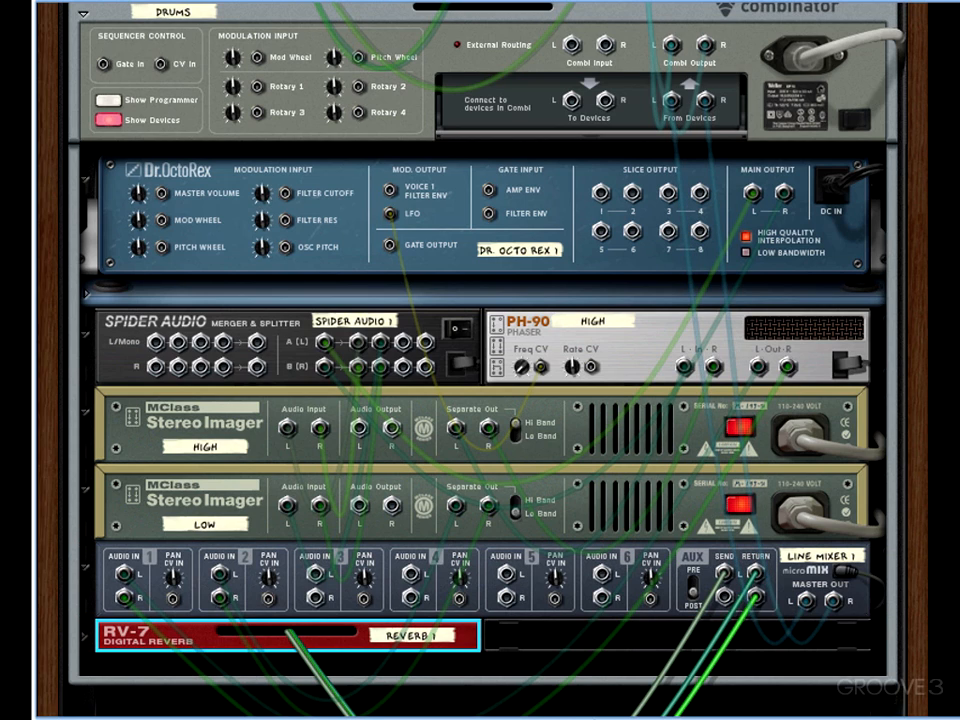
{"action": "key", "text": "Tab"}
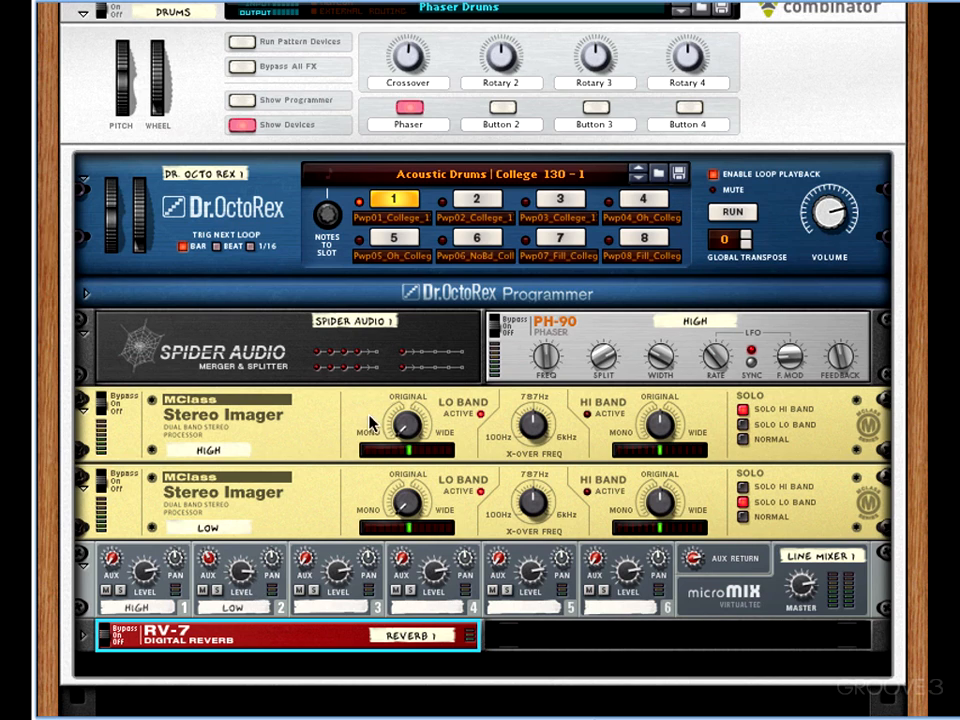
- Audition the drum loop while adjusting the Drums Combinator's Crossover rotary, set it to 61, and stop playback
{"action": "mouse_move", "coordinate": [400, 62]}
{"action": "left_mouse_down"}
{"action": "mouse_move", "coordinate": [411, 44]}
{"action": "mouse_move", "coordinate": [411, 77]}
{"action": "mouse_move", "coordinate": [412, 61]}
{"action": "left_mouse_up"}
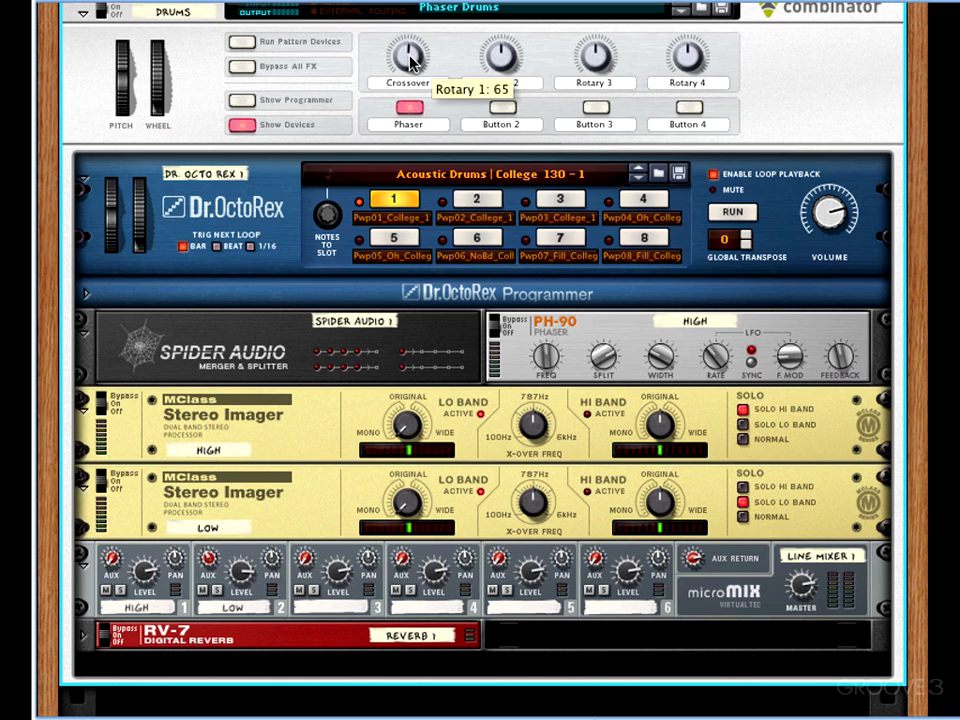
{"action": "key", "text": "space"}
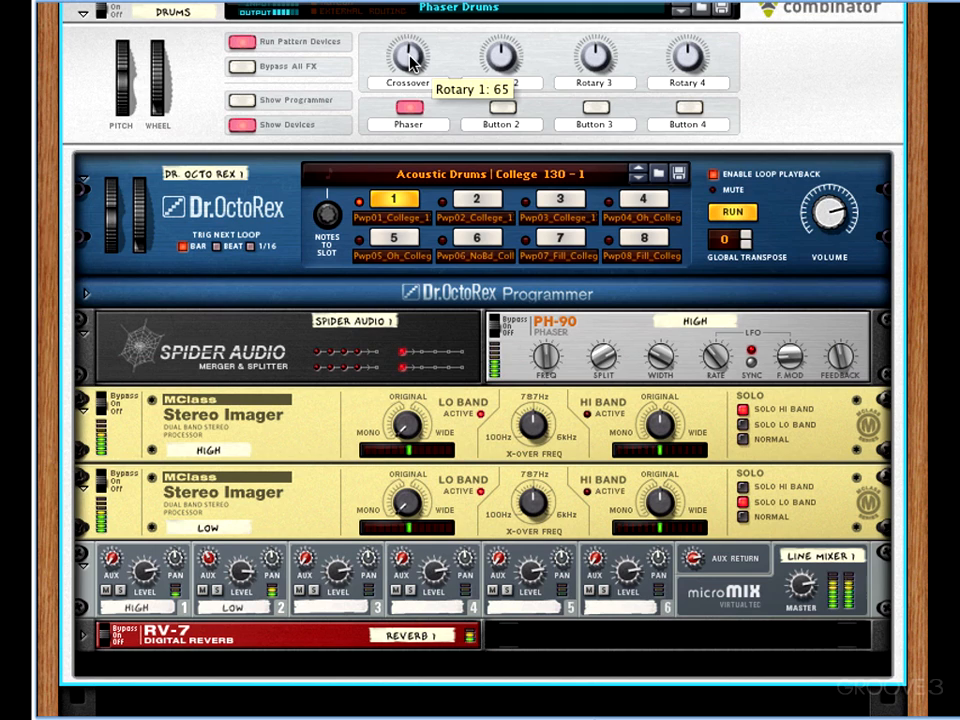
{"action": "mouse_move", "coordinate": [412, 62]}
{"action": "left_mouse_down"}
{"action": "mouse_move", "coordinate": [411, 89]}
{"action": "mouse_move", "coordinate": [409, 36]}
{"action": "mouse_move", "coordinate": [409, 63]}
{"action": "left_mouse_up"}
{"action": "key", "text": "space"}
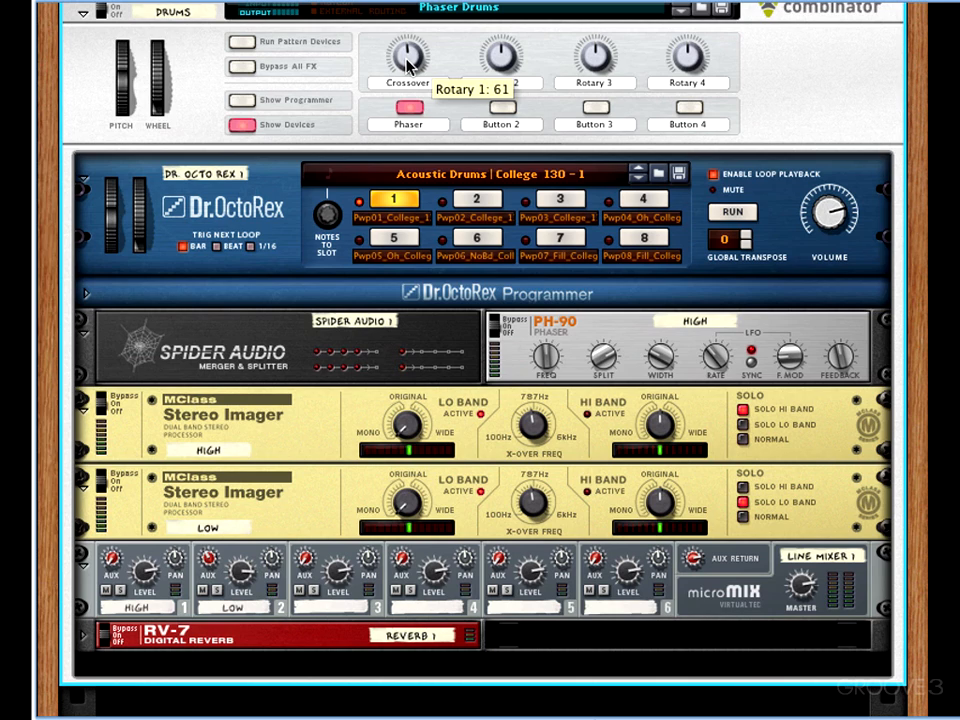